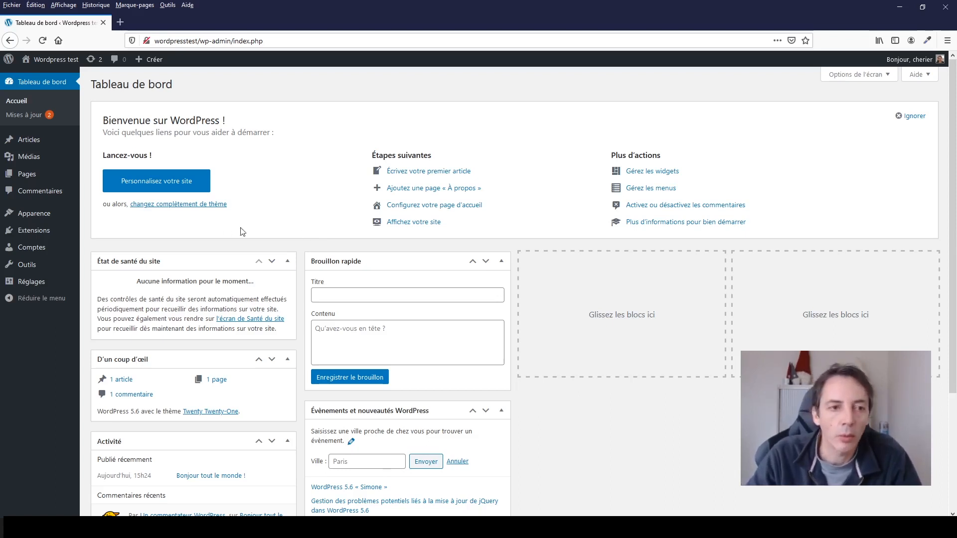
Step: Search the WordPress plugin directory for "updraftplus"
left_click(45, 235)
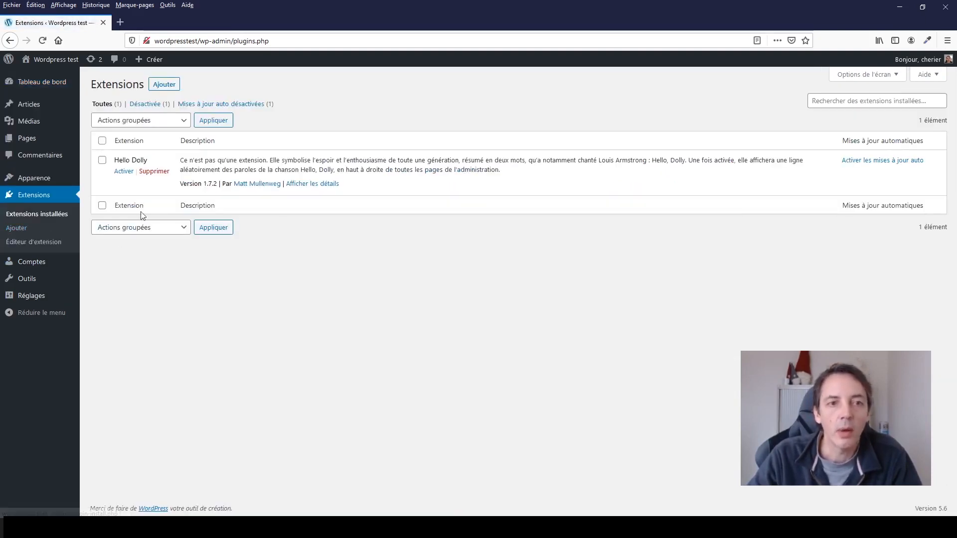
left_click(157, 87)
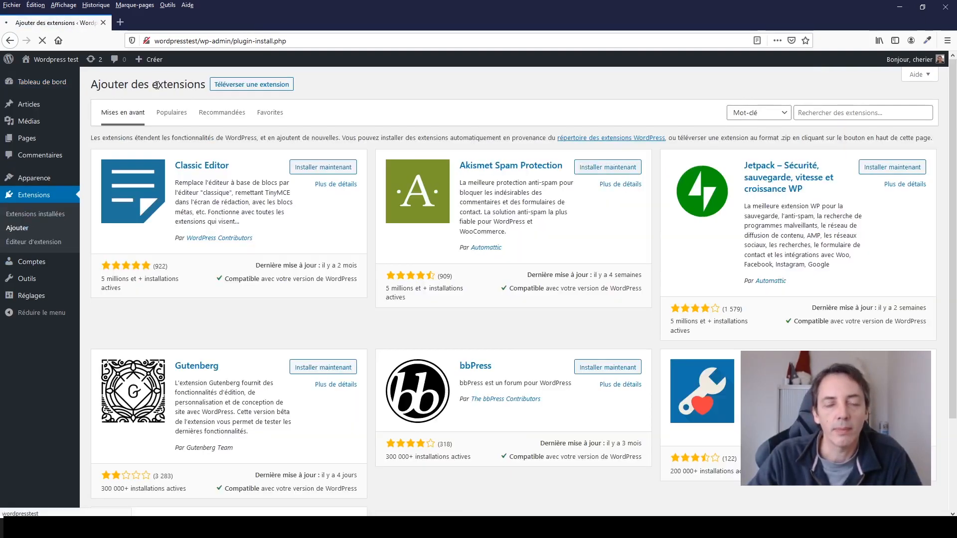
left_click(854, 109)
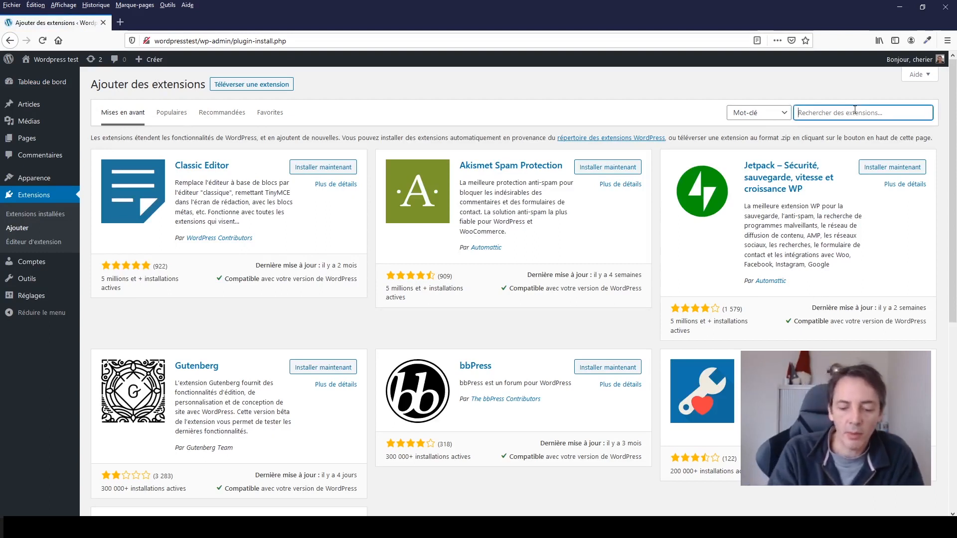
type("upda")
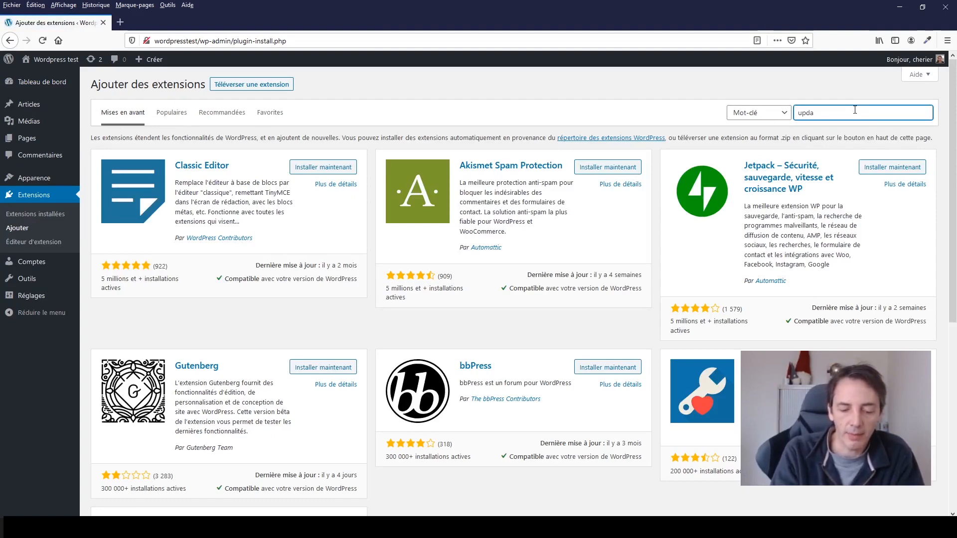
key("BackSpace")
type("raft")
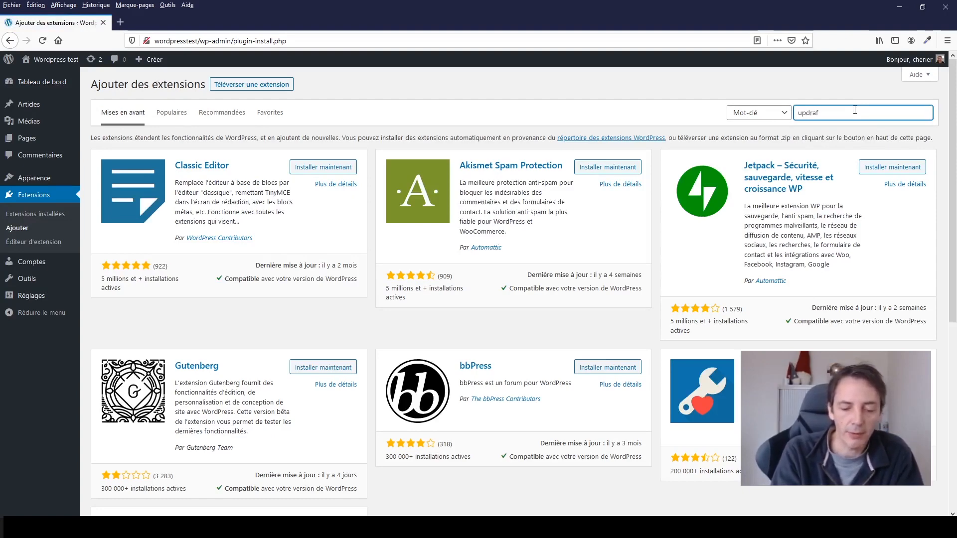
type("plus")
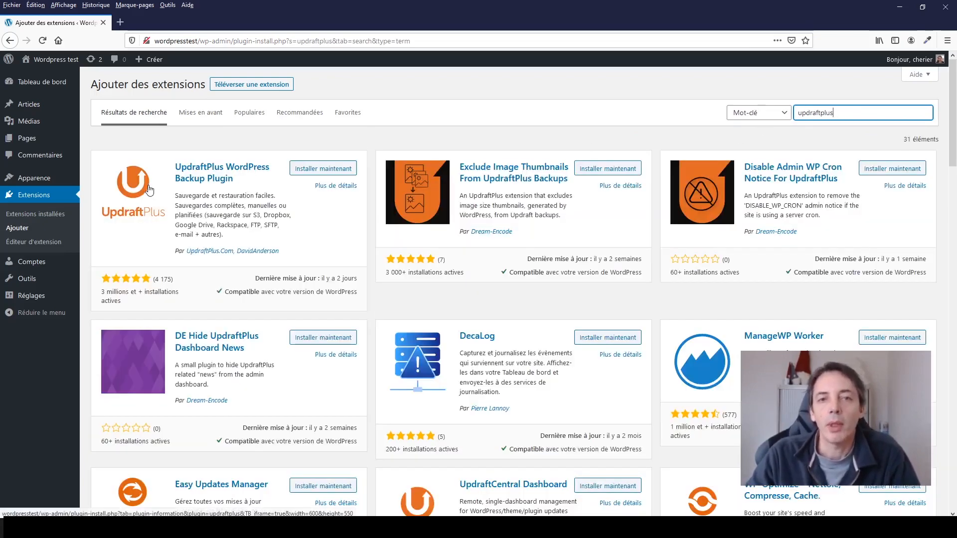
Step: Install and activate the UpdraftPlus WordPress Backup Plugin, and open its backup page
left_click(334, 173)
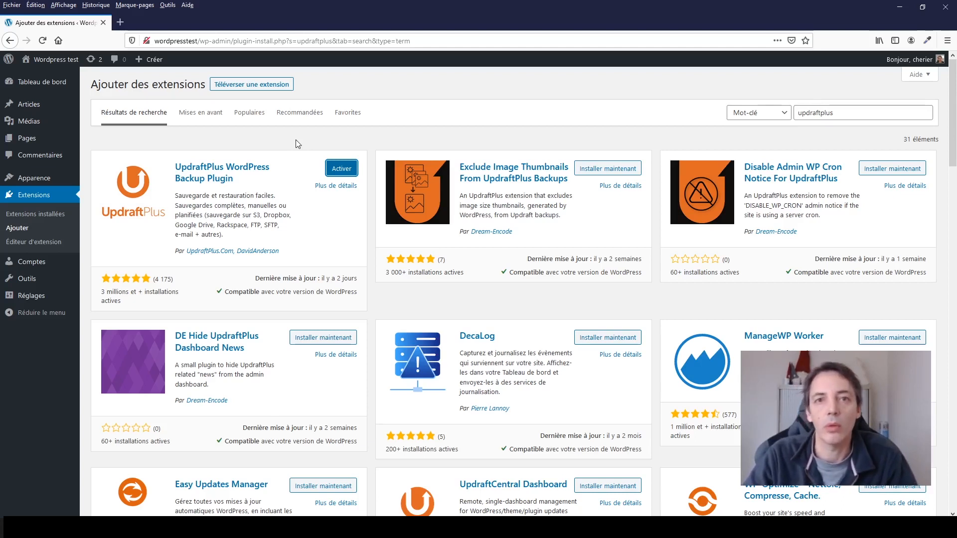
left_click(347, 172)
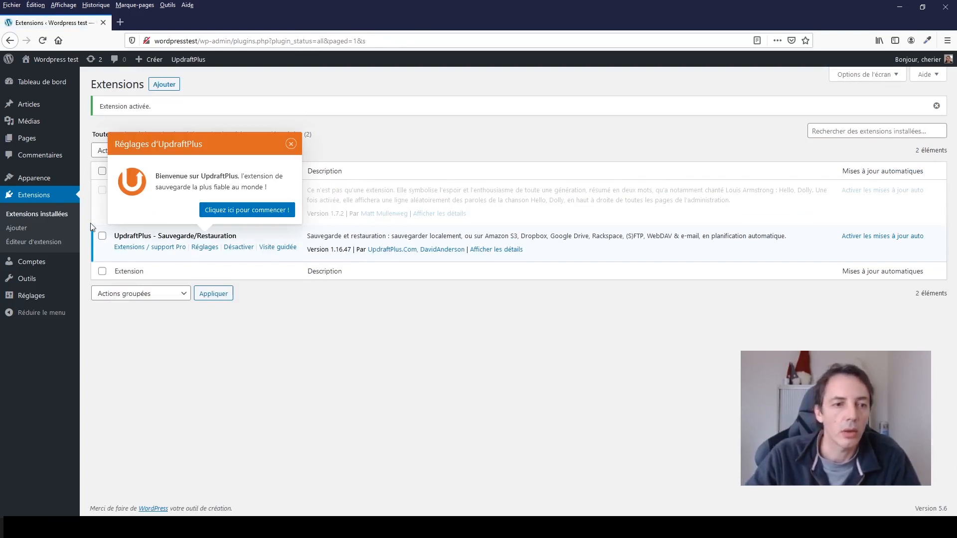
mouse_move(35, 302)
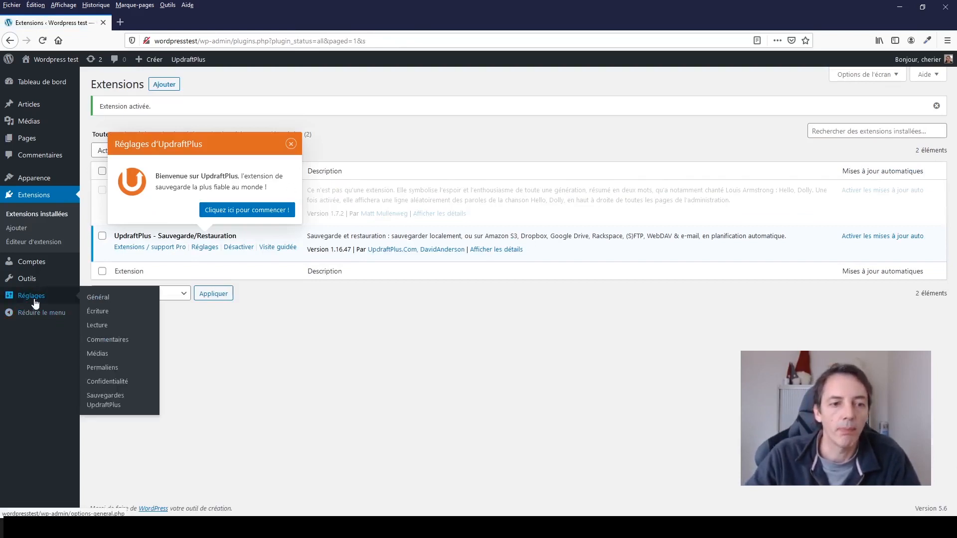
left_click(105, 407)
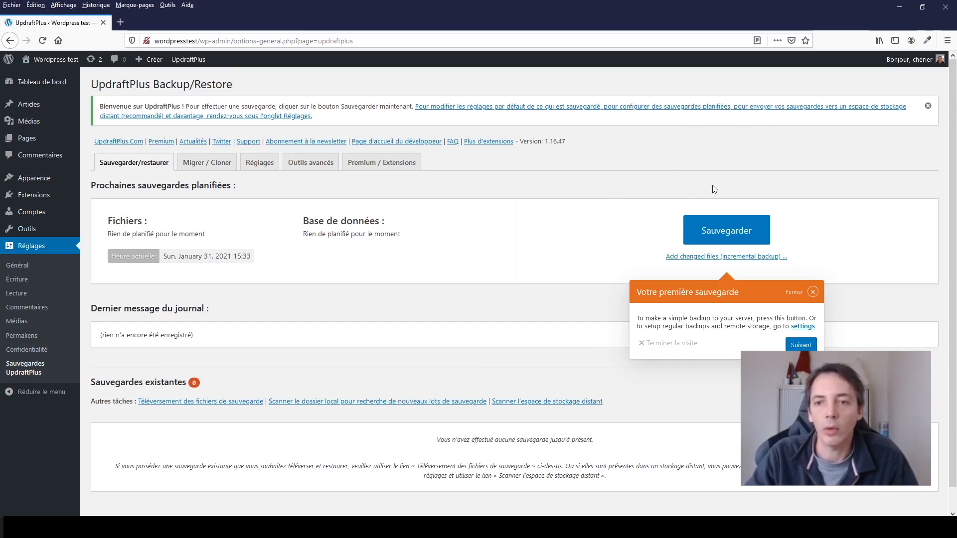
Step: Run a manual backup including the database and files, allowing it to be deleted only manually, and dismiss the completion messages
left_click(715, 235)
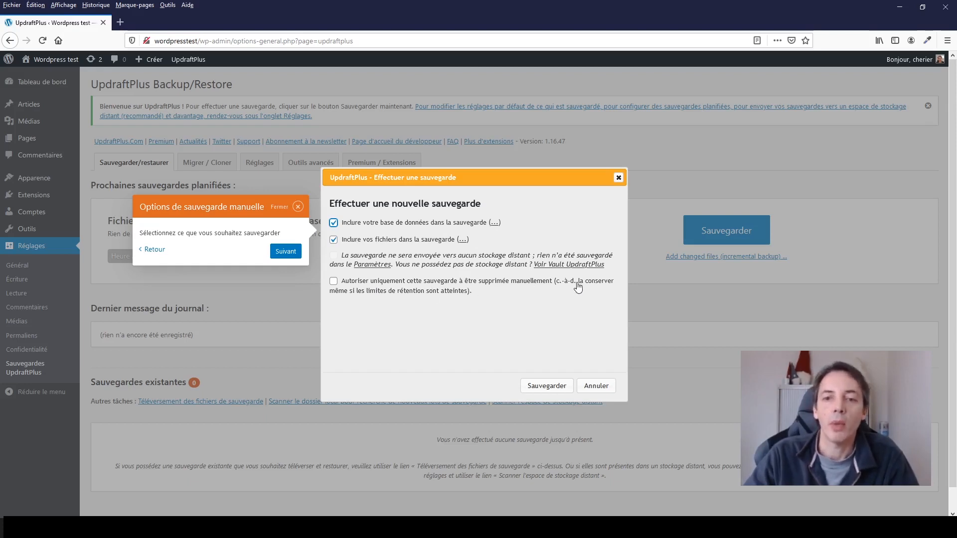
left_click(333, 282)
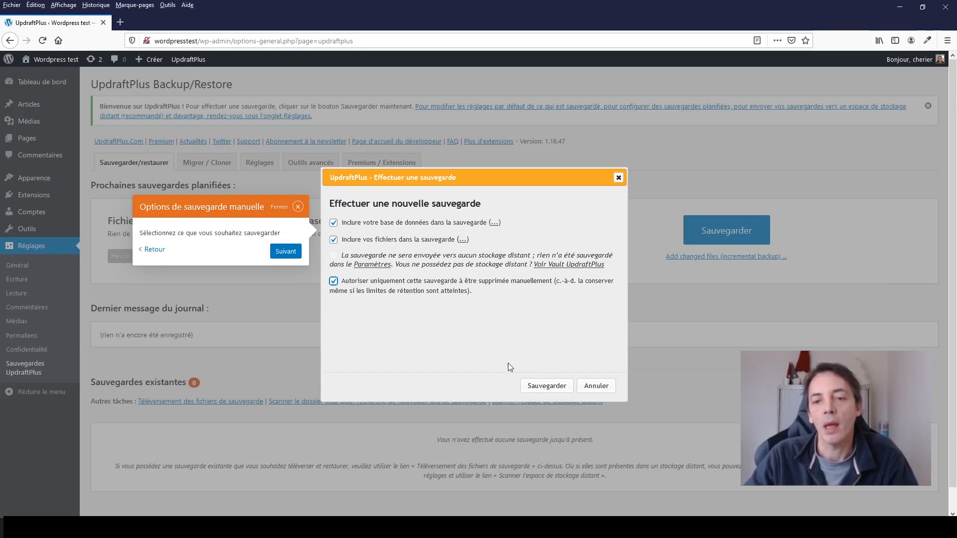
left_click(534, 388)
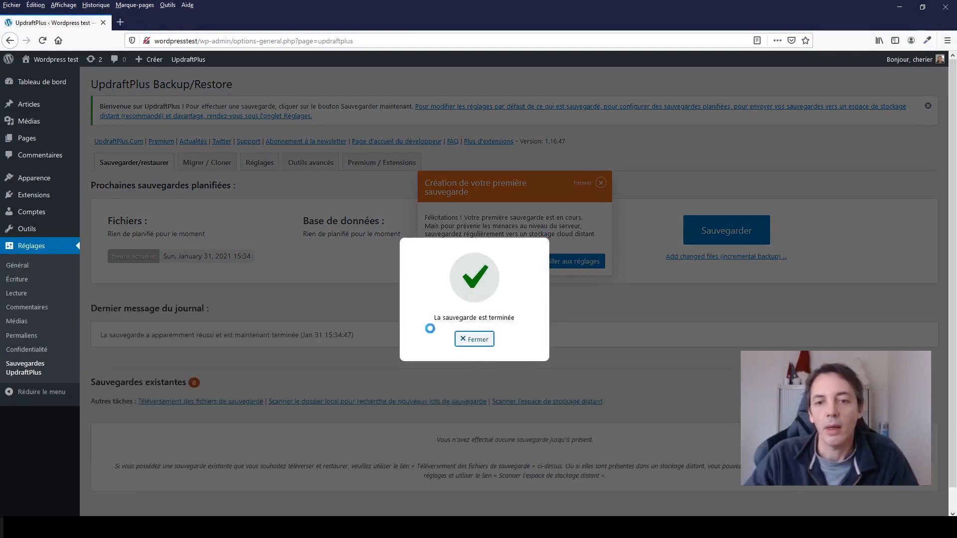
left_click(475, 341)
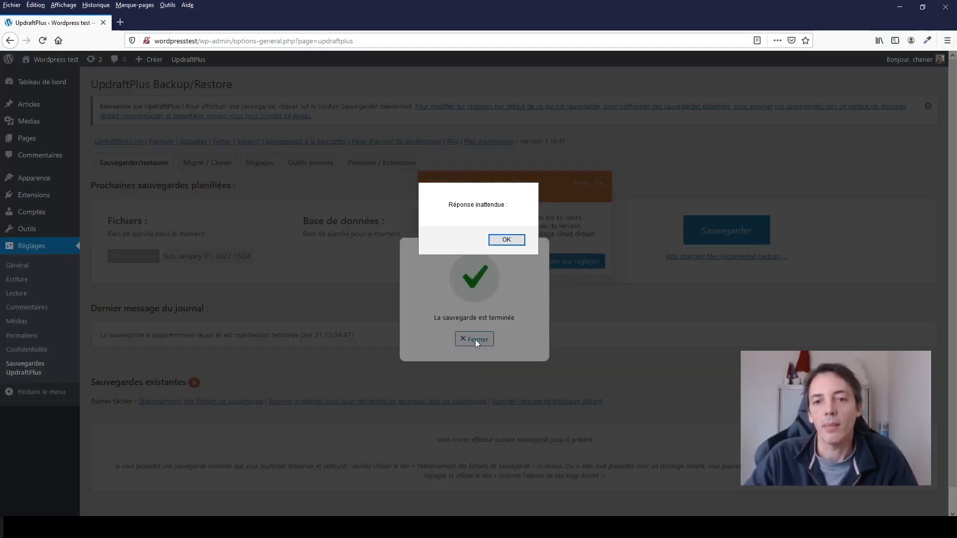
left_click(505, 240)
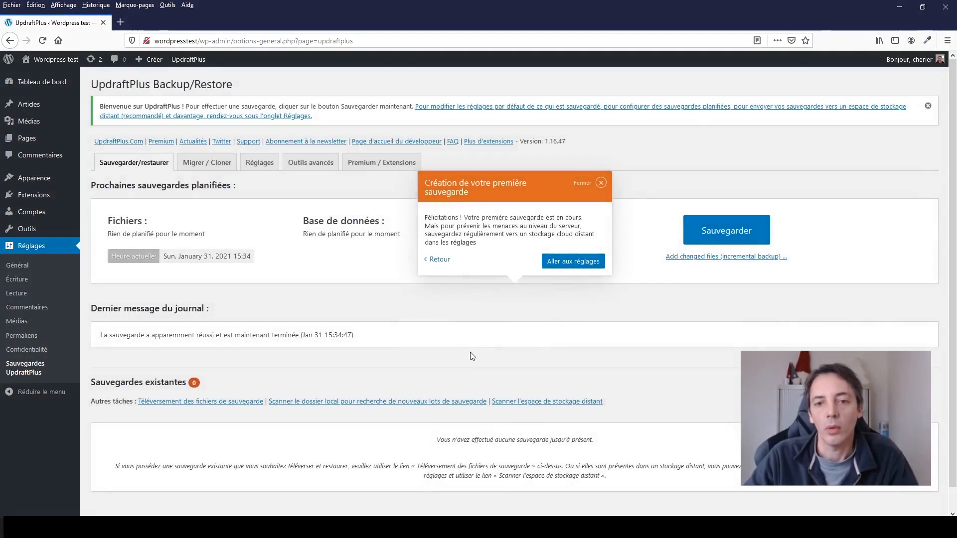
Step: Reload the UpdraftPlus page to refresh the list of existing backups, dismissing the alert
left_click(41, 43)
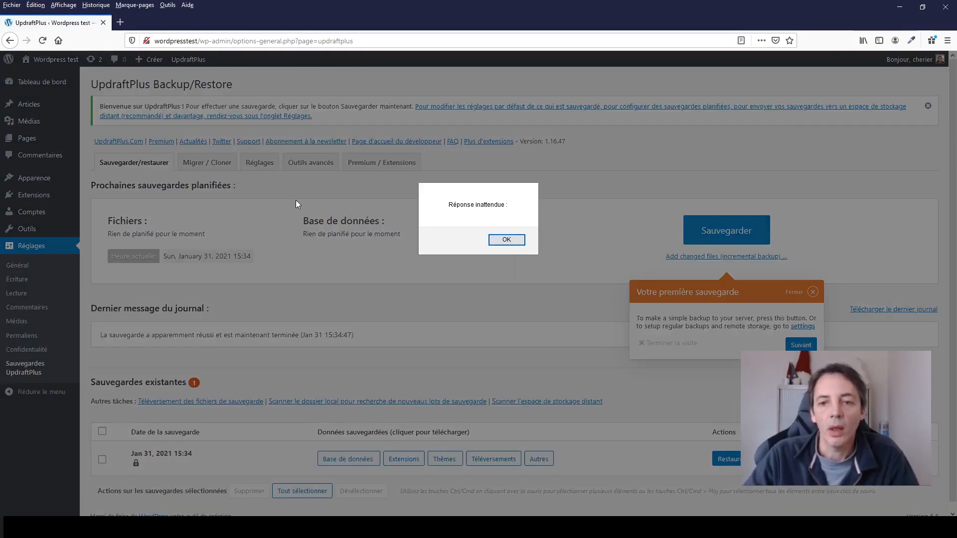
left_click(508, 241)
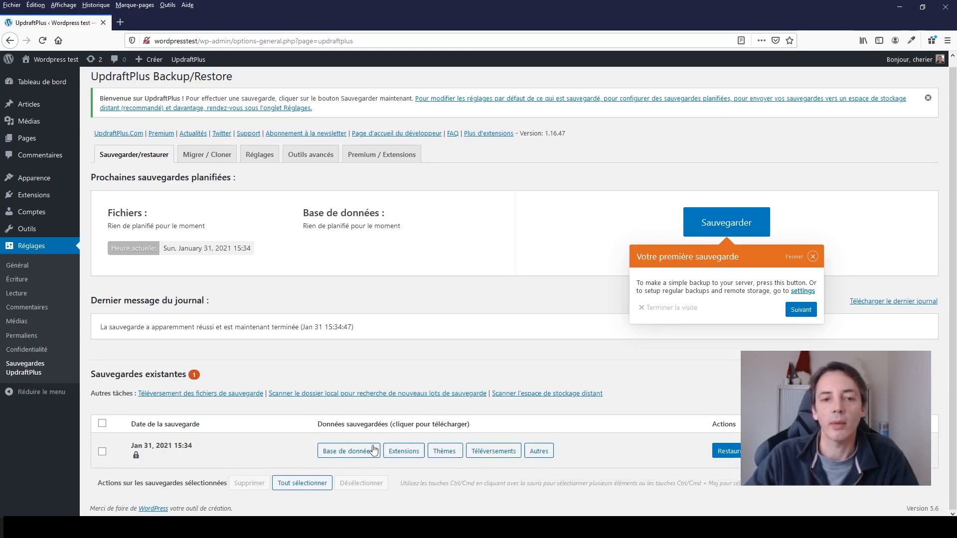
scroll(370, 447, "up", 1)
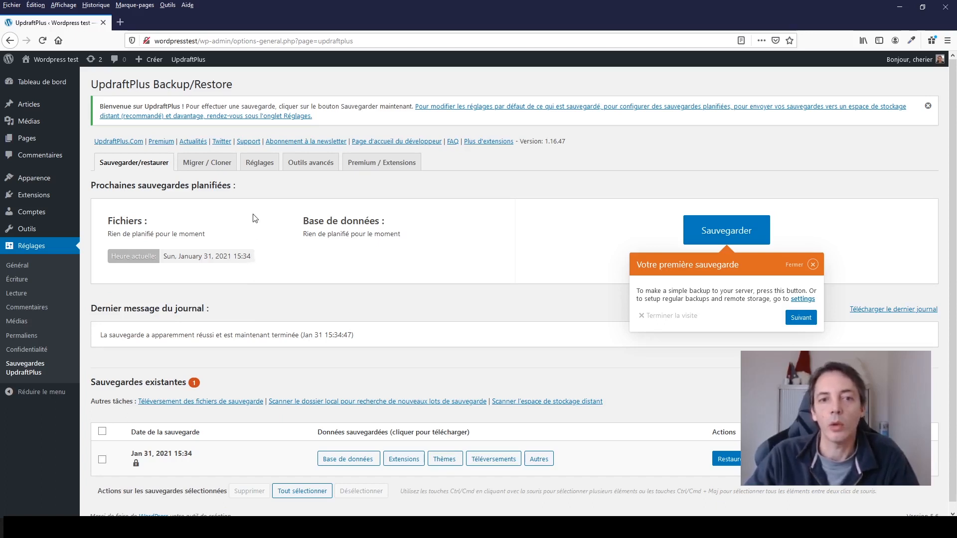
Step: In the UpdraftPlus settings, schedule file backups as Hebdomadairement and retain 4 backups, closing the guided tour tip
left_click(256, 169)
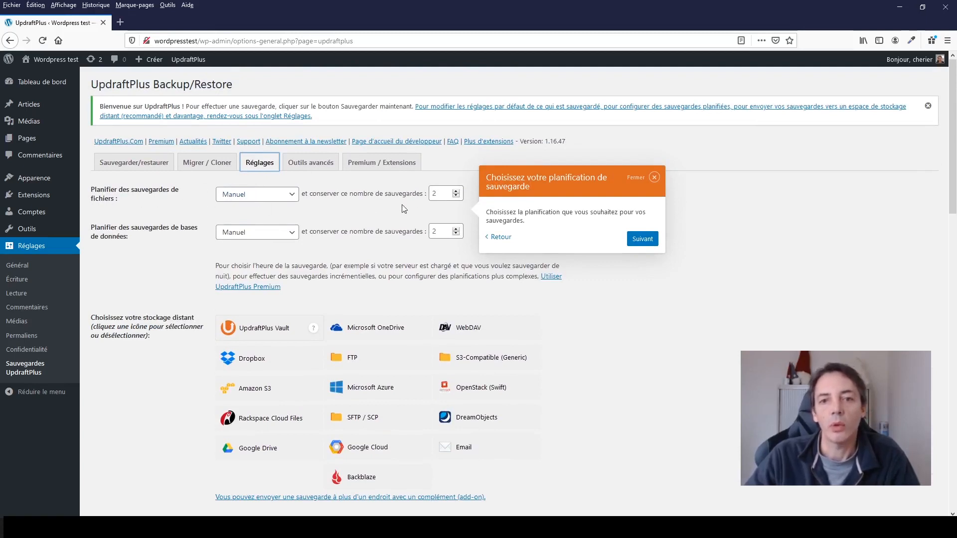
left_click(658, 175)
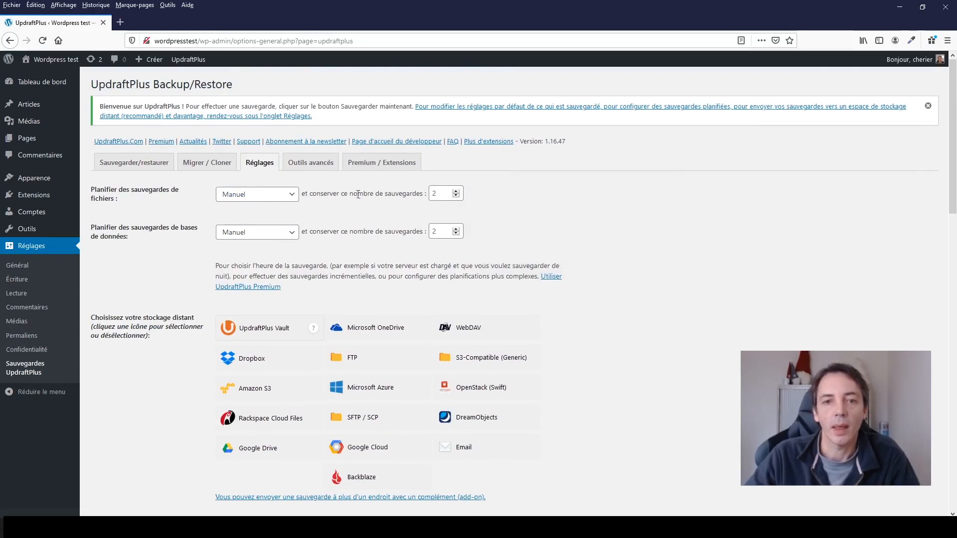
left_click(268, 198)
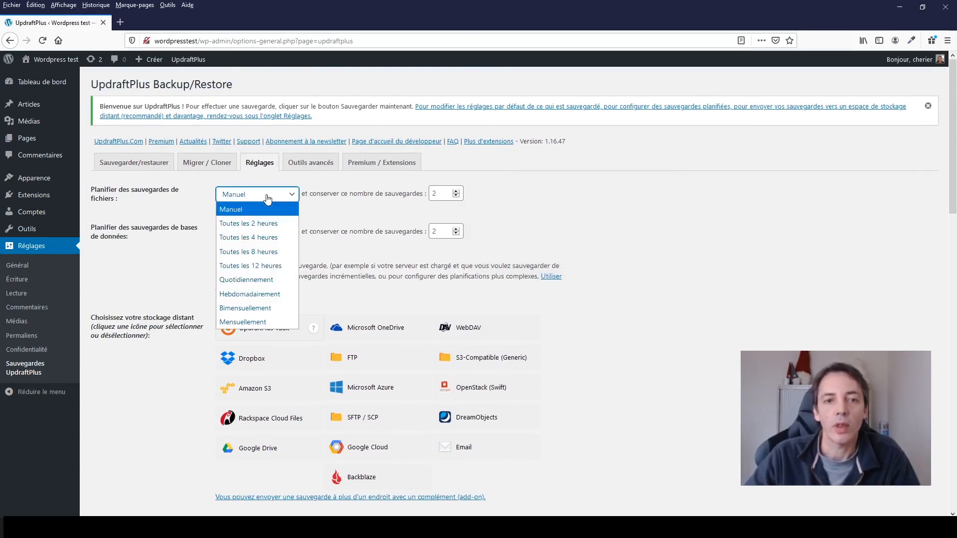
left_click(269, 294)
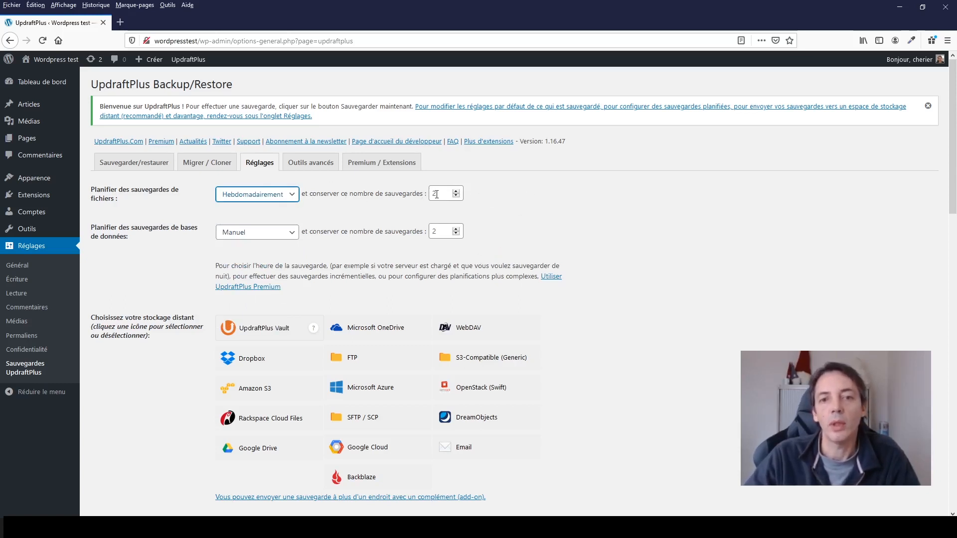
left_click(456, 191)
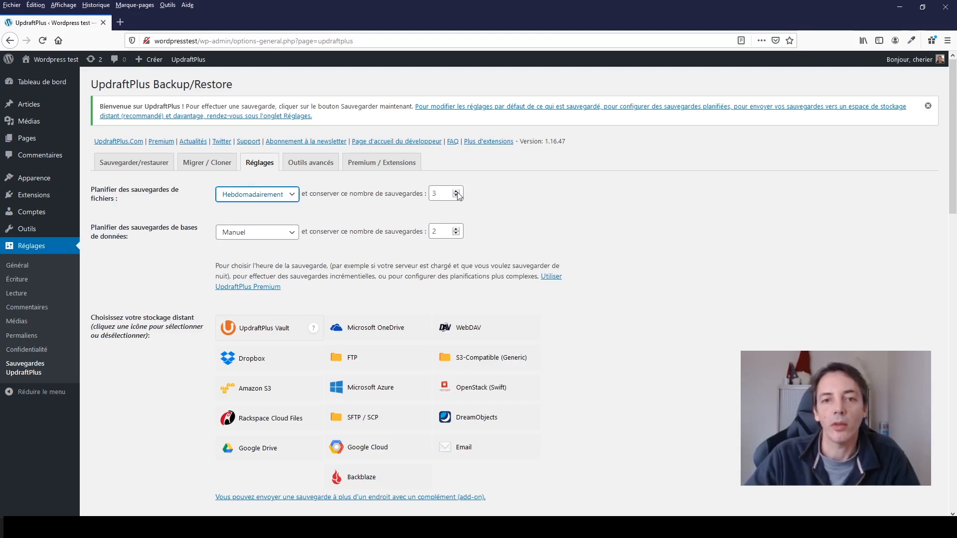
left_click(455, 191)
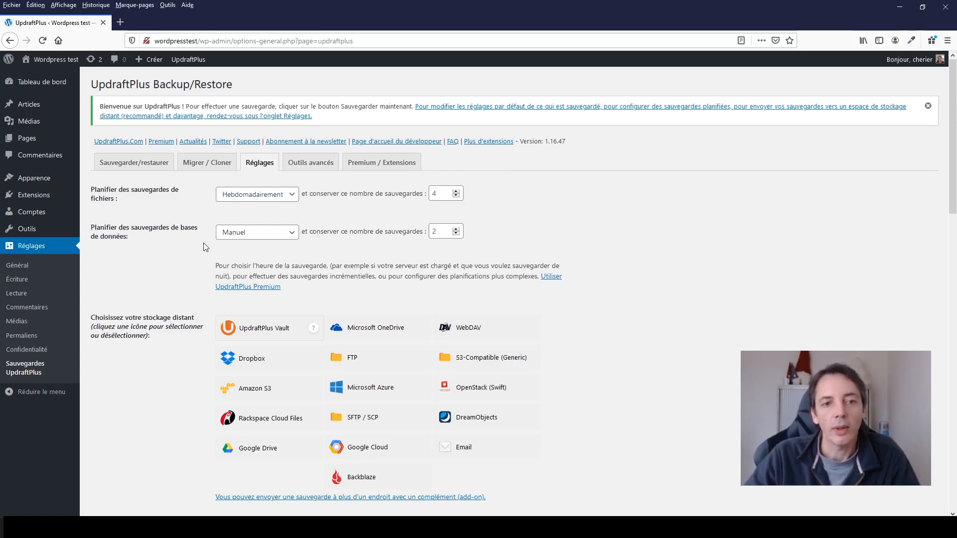
Step: Schedule database backups as Hebdomadairement and retain 4 backups
left_click(250, 238)
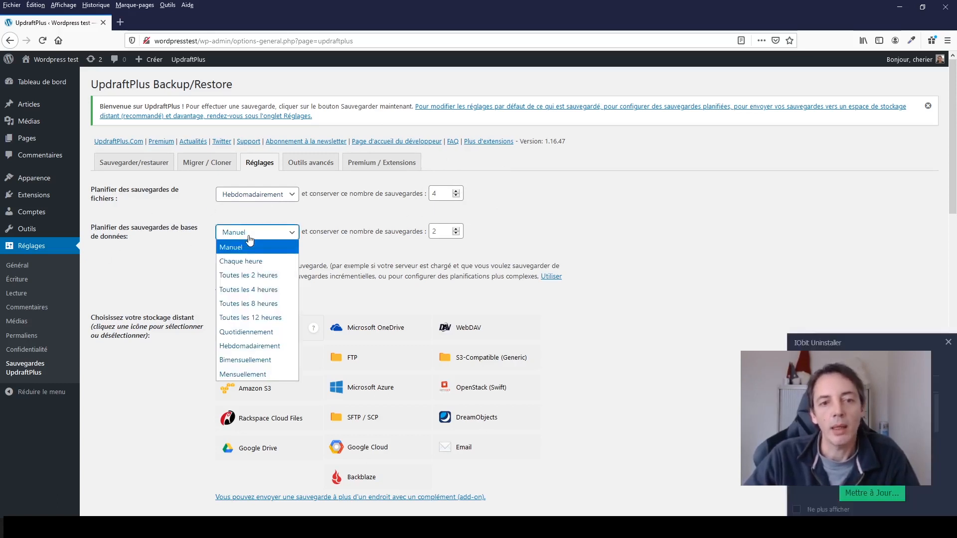
left_click(249, 345)
left_click(457, 230)
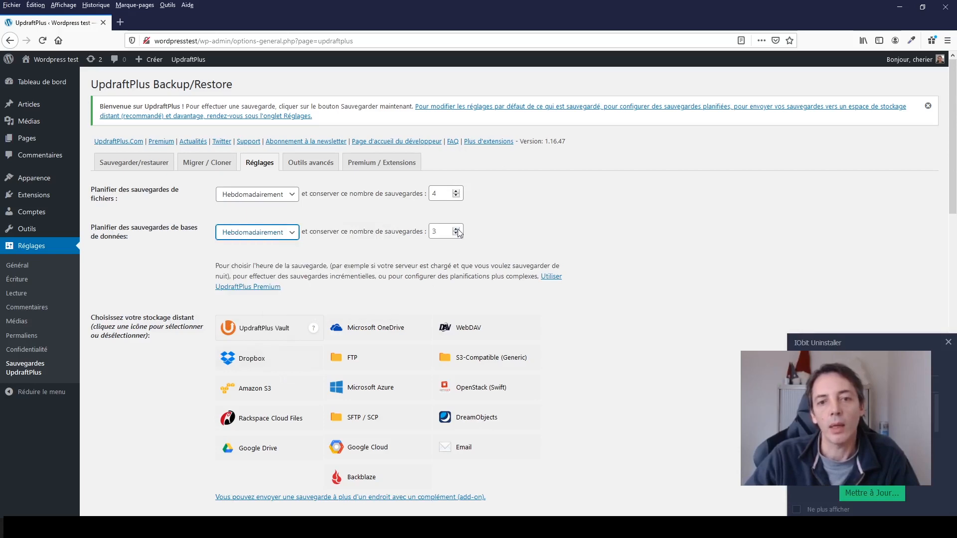
Step: Review the content included in the backup and save the UpdraftPlus settings
scroll(520, 225, "down", 5)
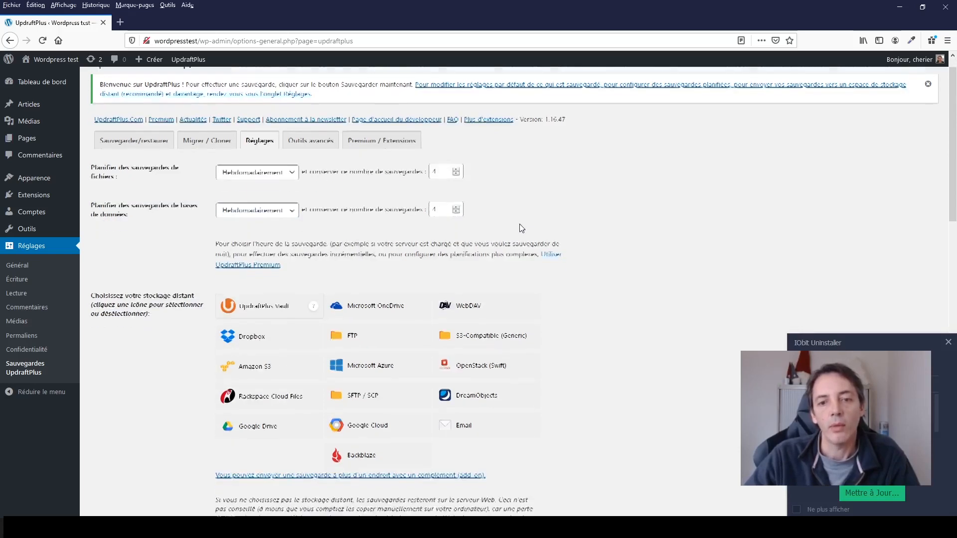
scroll(522, 228, "down", 7)
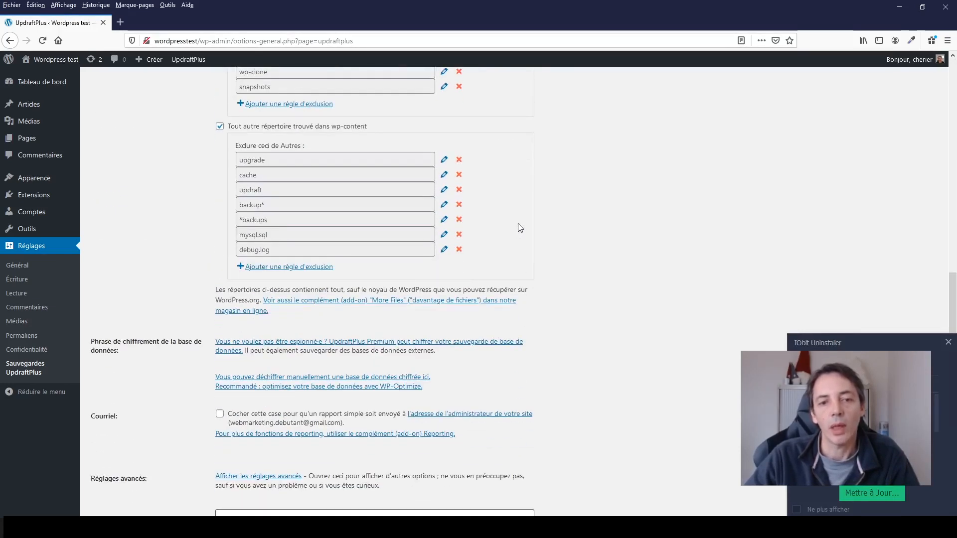
scroll(519, 228, "up", 6)
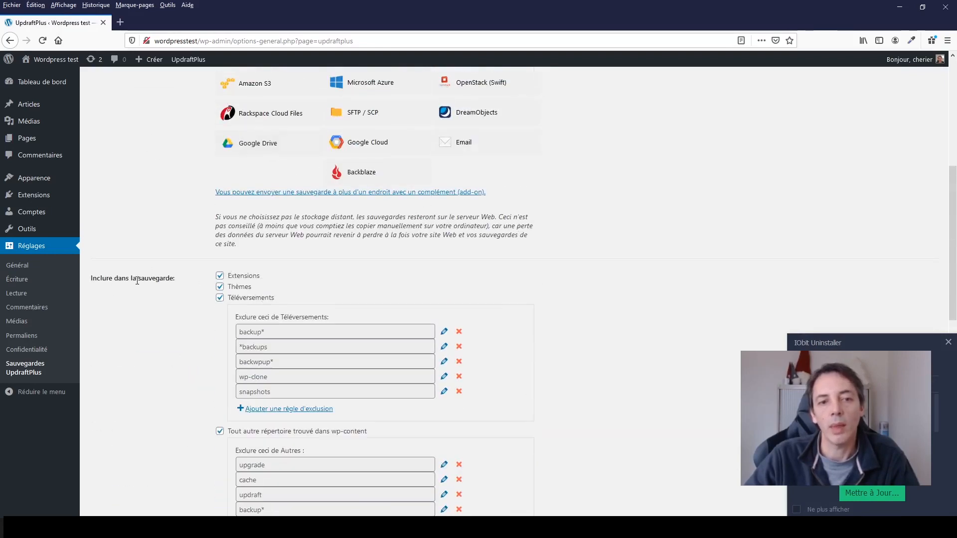
left_click(220, 286)
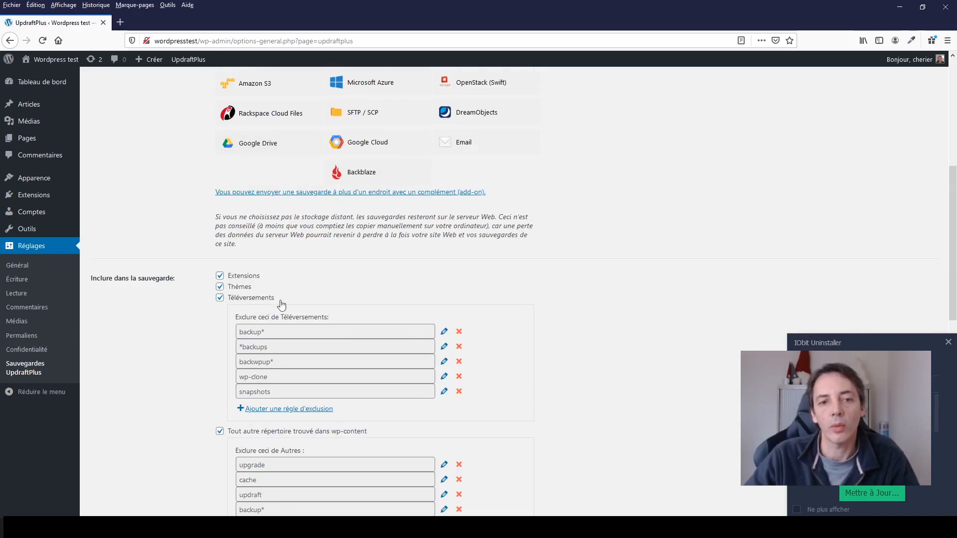
scroll(533, 348, "down", 3)
scroll(526, 337, "down", 7)
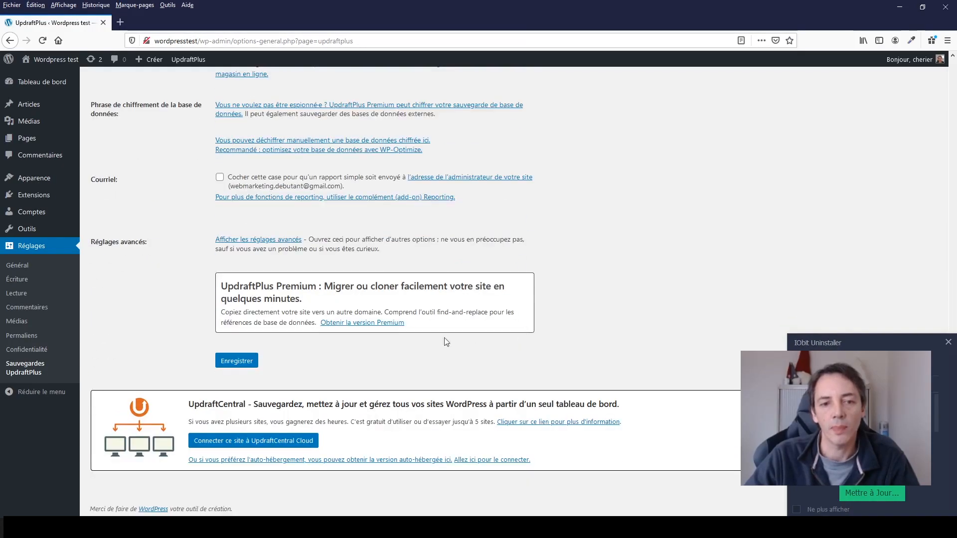
left_click(244, 359)
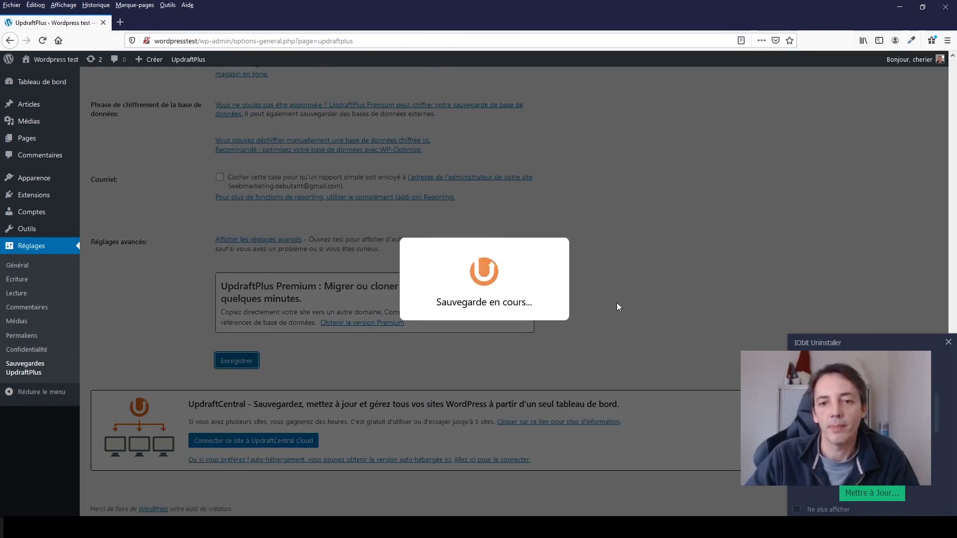